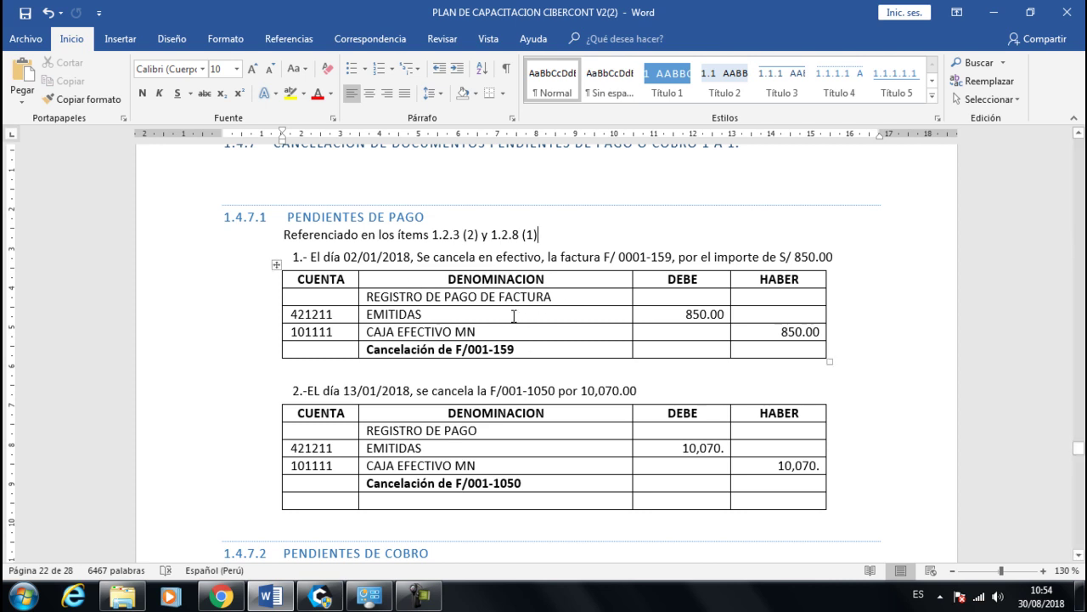
click(478, 522)
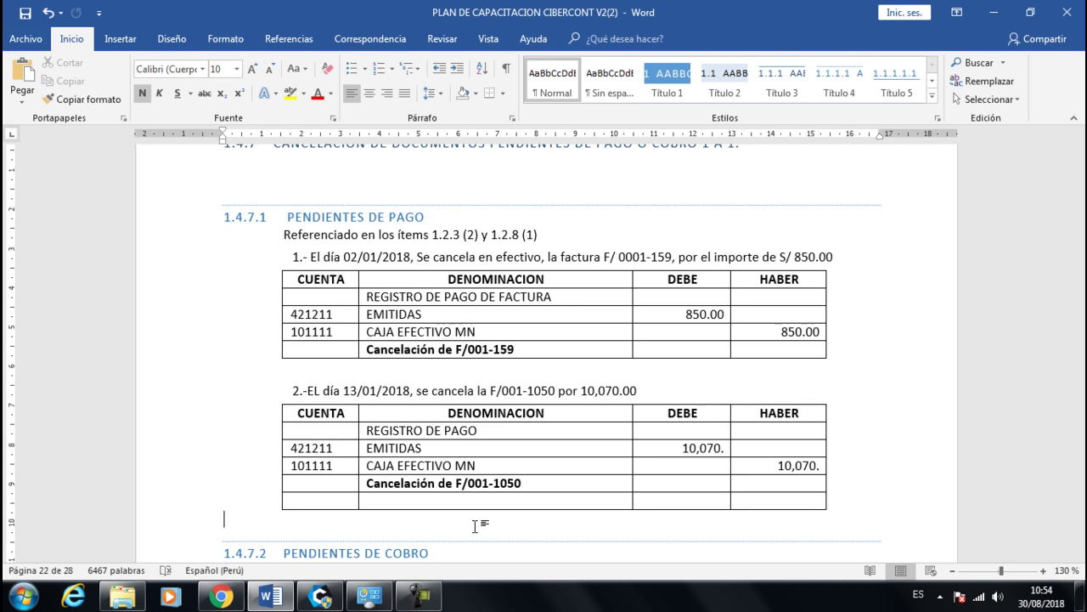
click(578, 223)
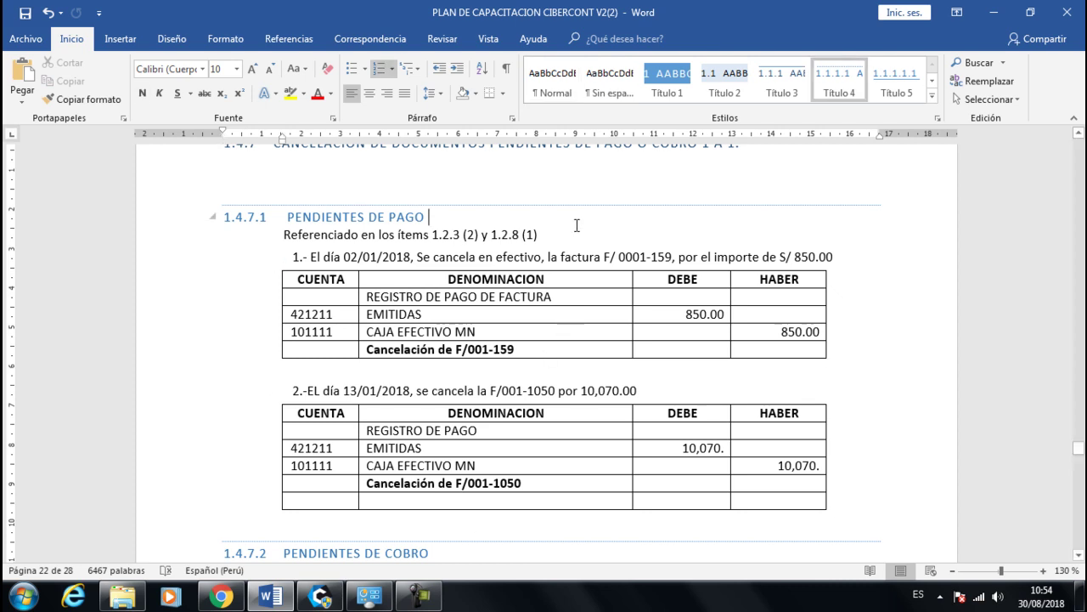
Switch to Cibercont, open the pending documents search and set its search criterion to "Cuenta contable - Código".
click(326, 599)
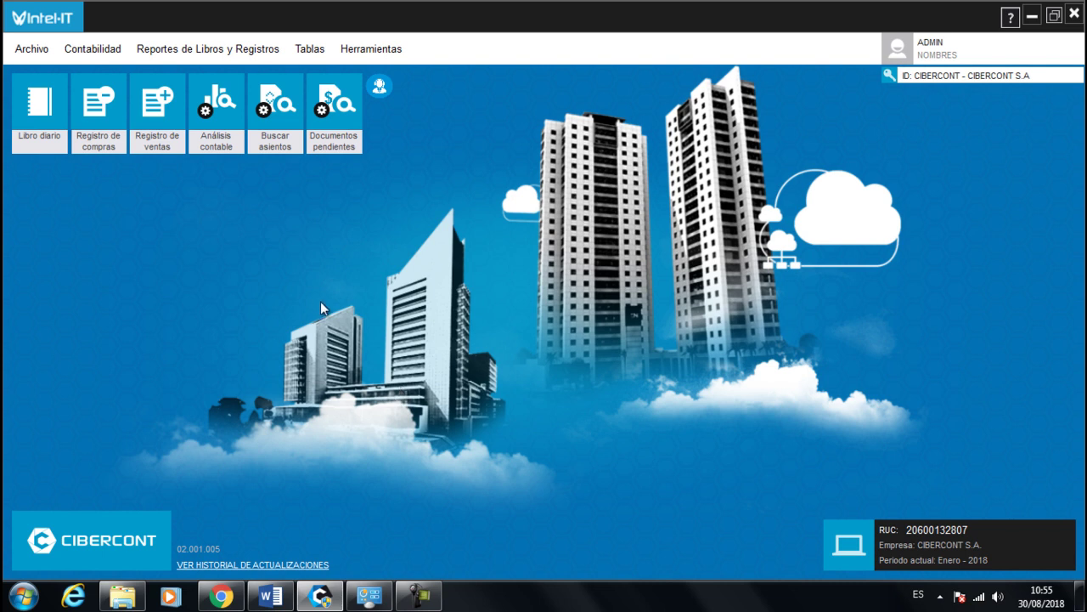
click(331, 124)
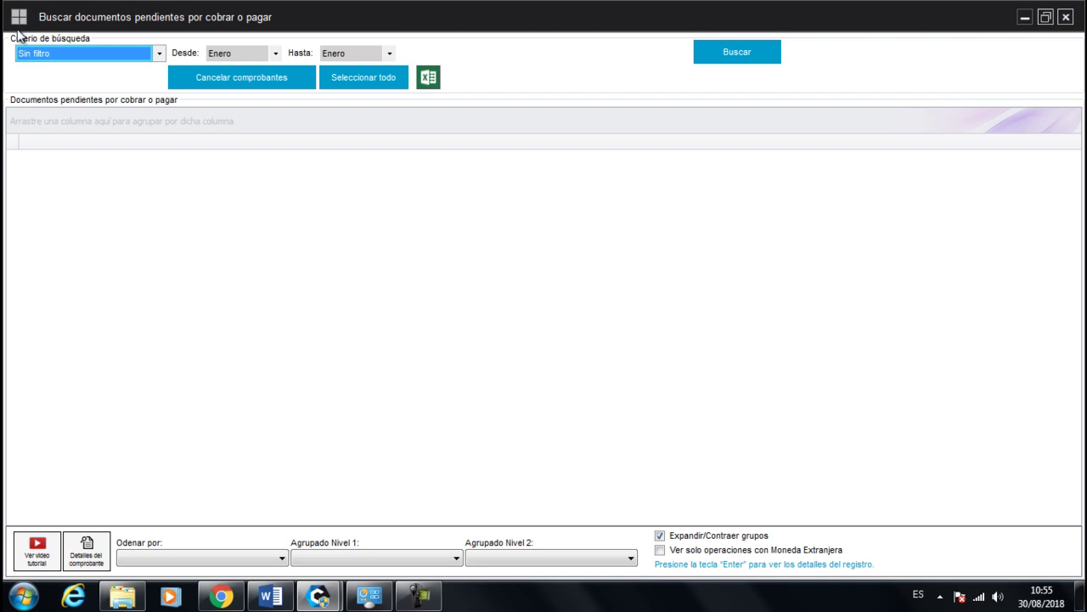
click(160, 54)
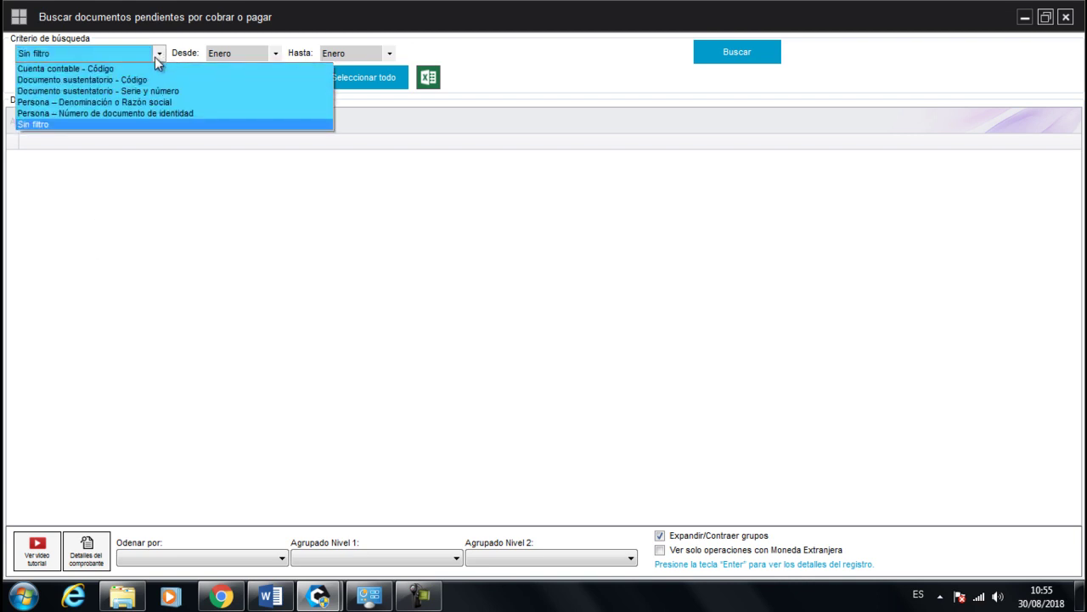
click(141, 68)
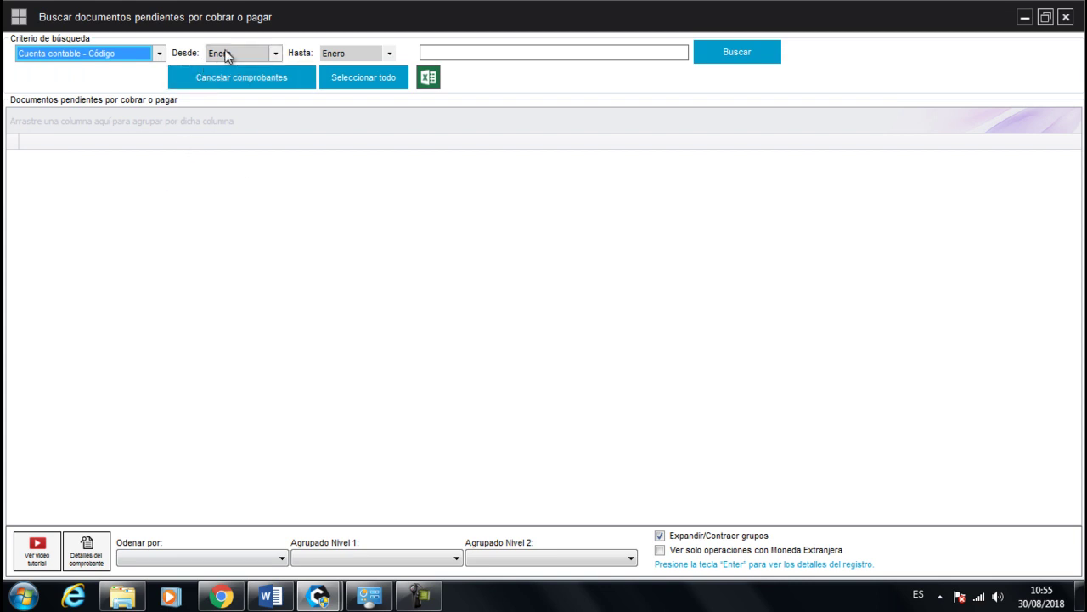
Search the pending documents of account 421211 for the period from Enero to Enero.
click(278, 55)
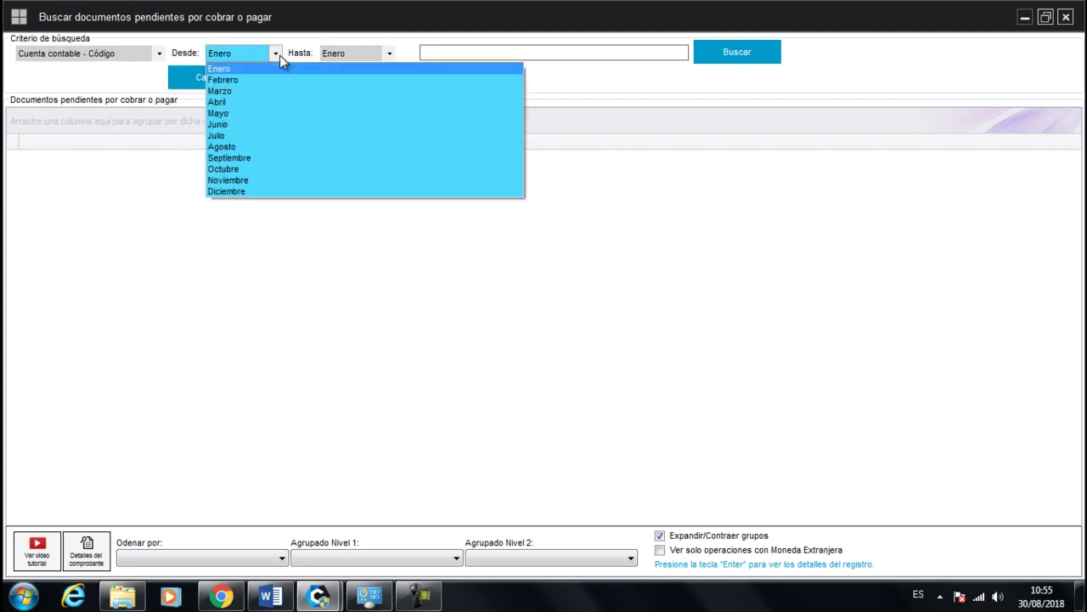
click(279, 55)
click(394, 53)
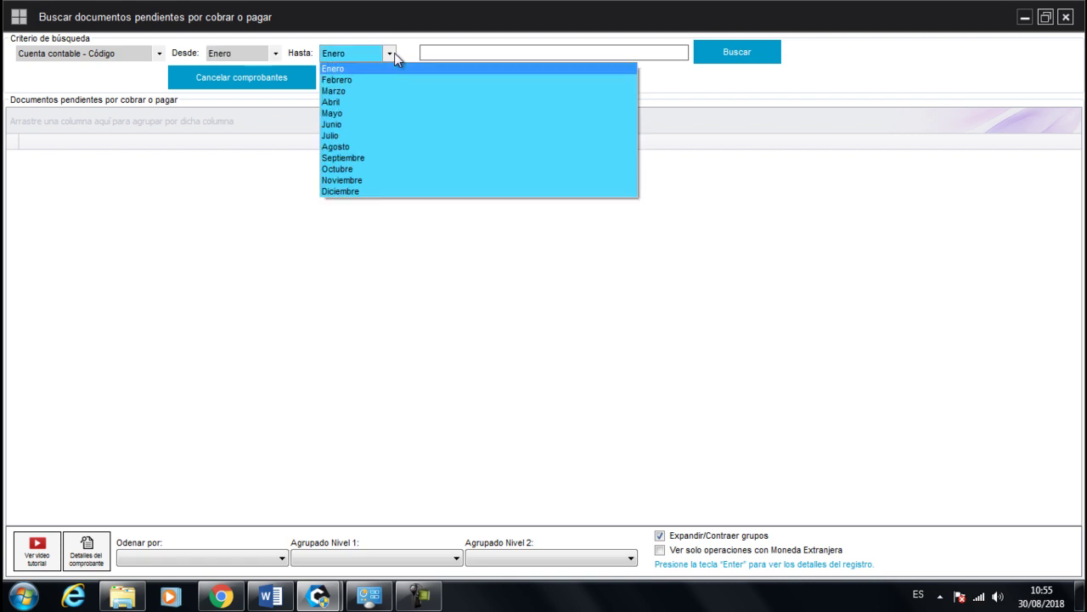
click(270, 57)
click(276, 57)
click(274, 68)
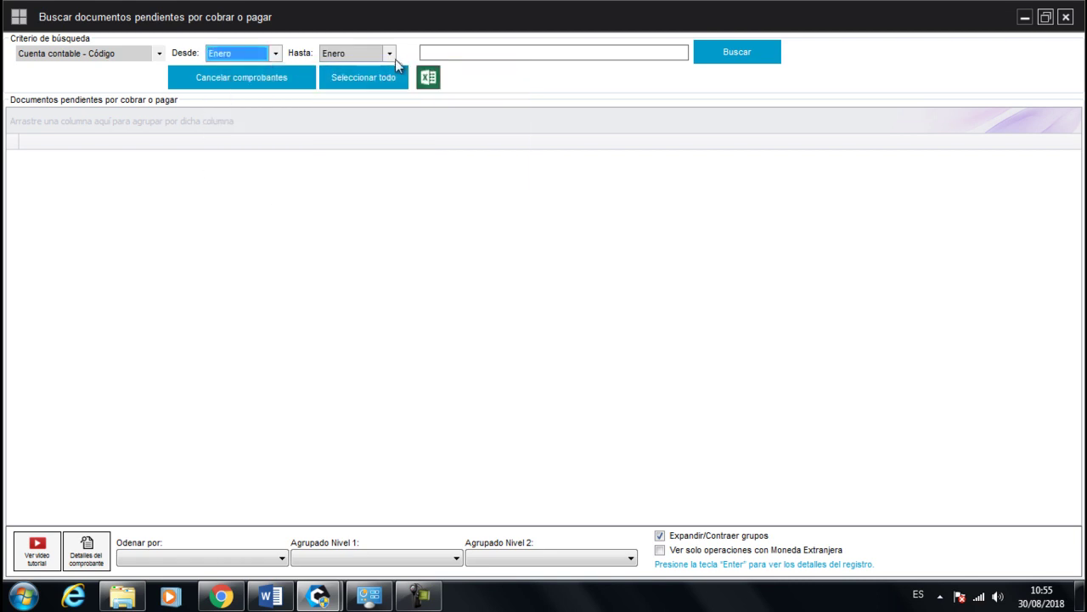
click(391, 56)
click(372, 70)
click(428, 53)
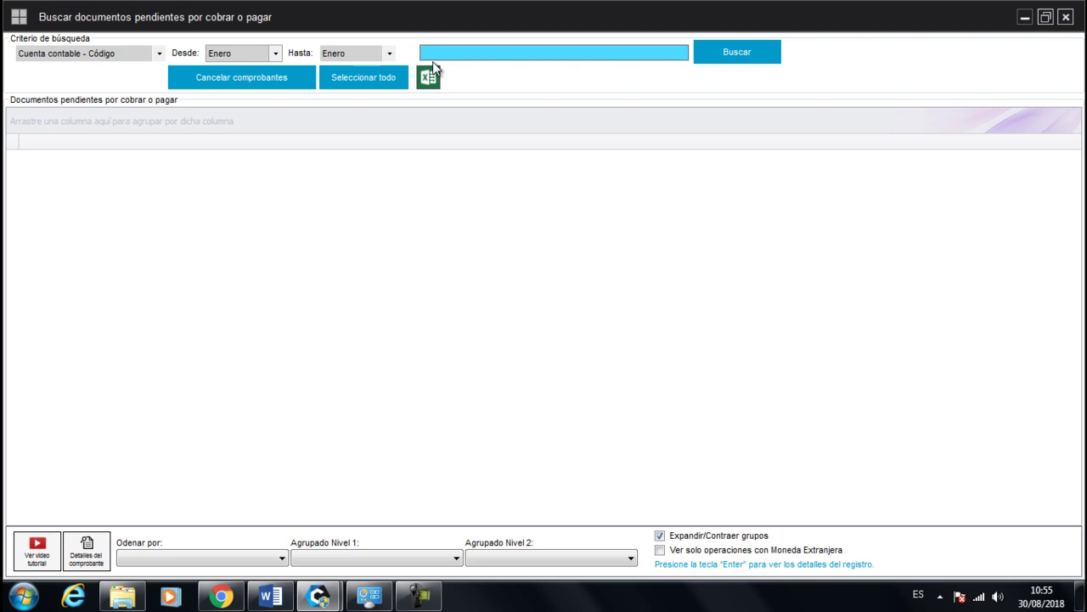
text(421211)
click(749, 60)
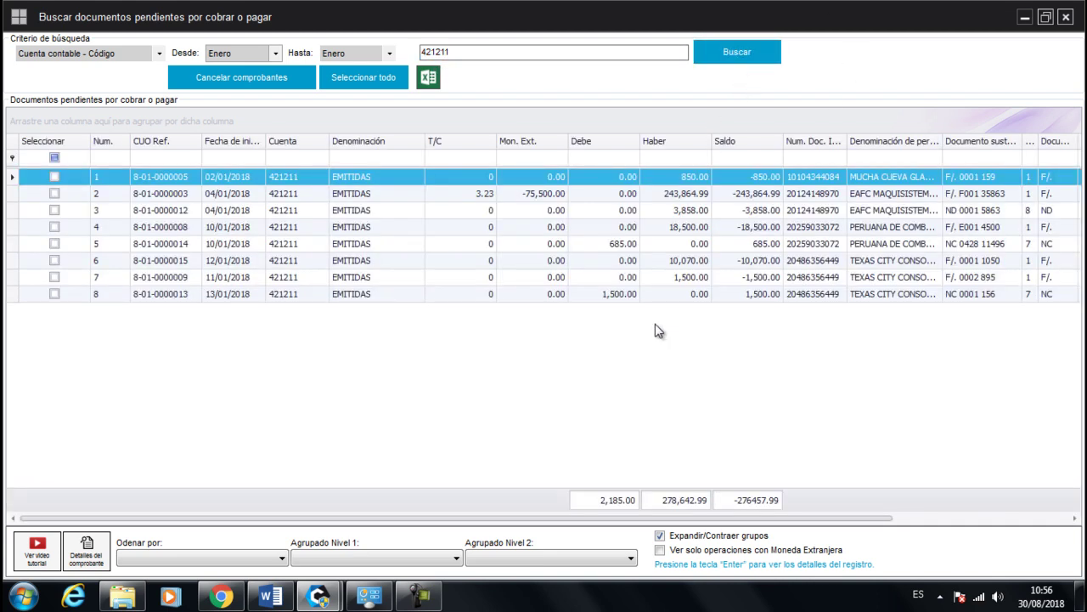
Mark the pending invoices F/. 0001 159 and F/. 0001 1050 in the results for cancellation.
click(466, 292)
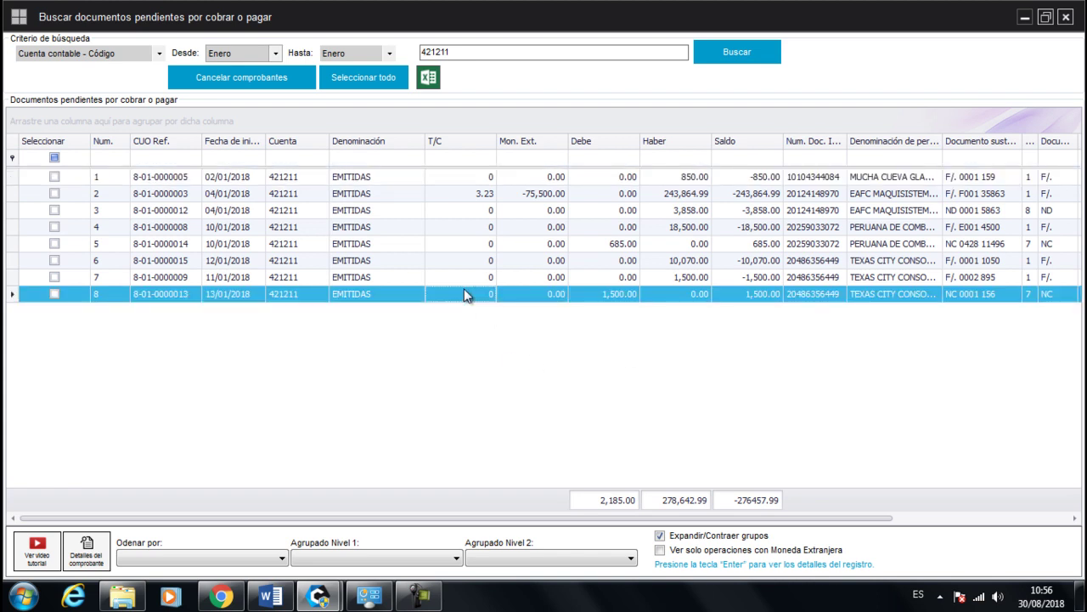
click(639, 195)
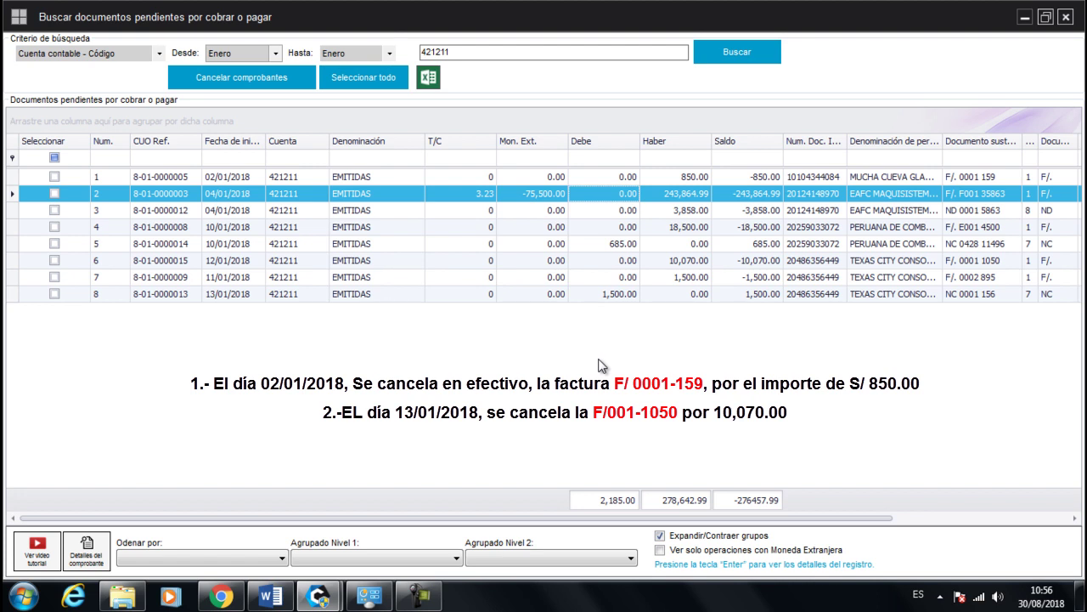
click(54, 177)
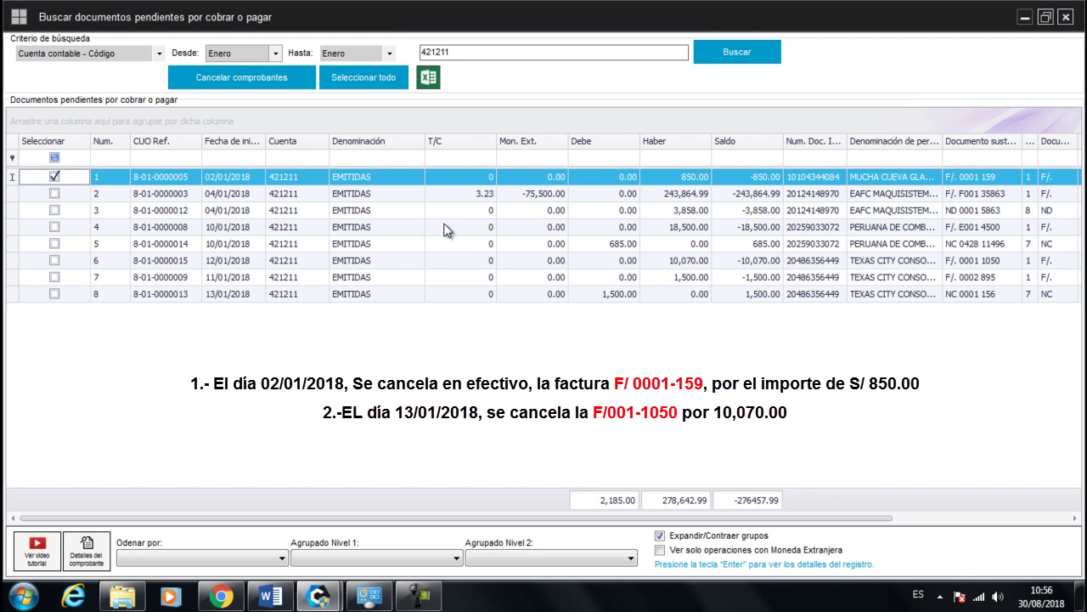
click(54, 261)
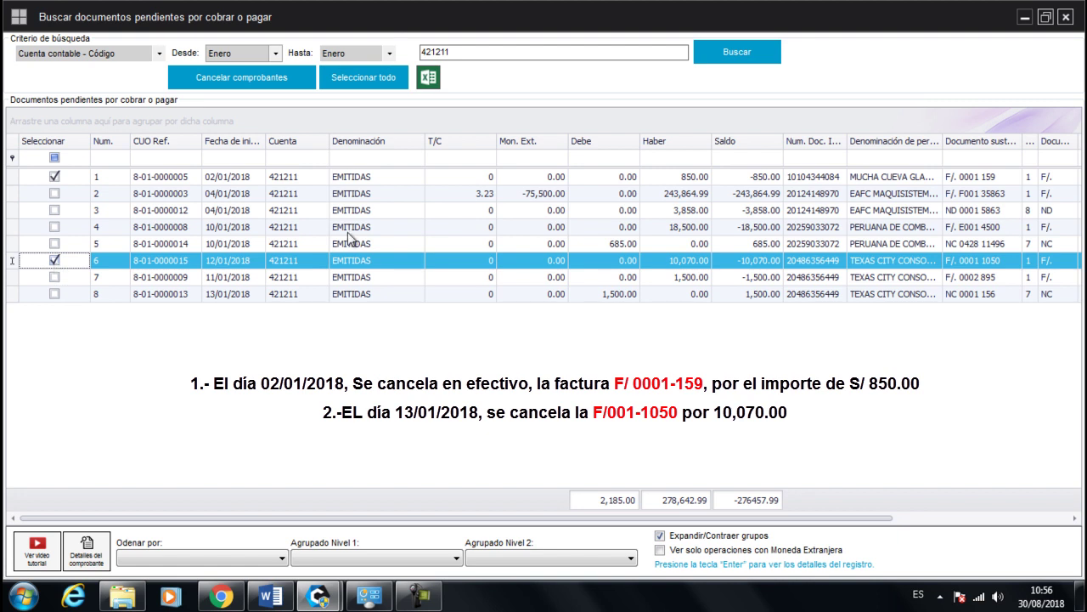
Start cancelling the marked vouchers, with sub-diario 1 (CAJA Y BANCOS) and cuenta contable 101111 (CAJA EFECTIVO MN).
click(219, 76)
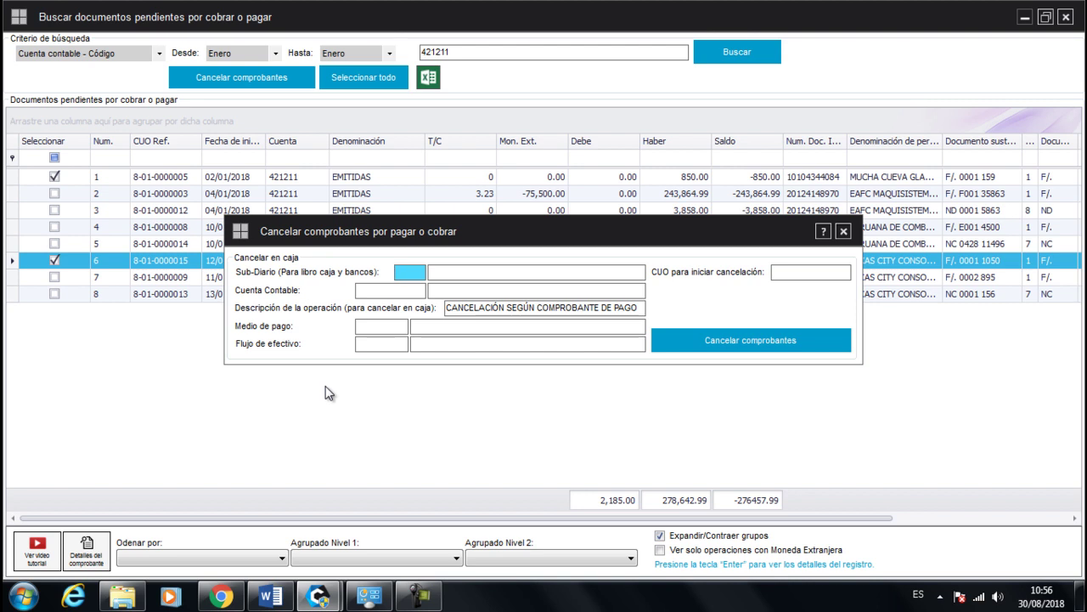
text(1)
key(Return)
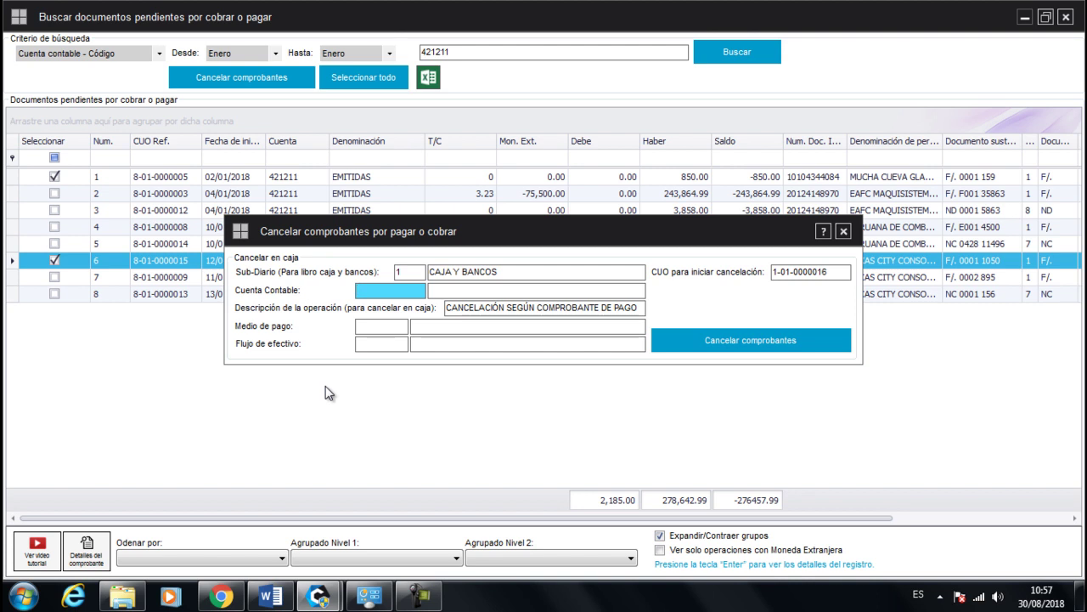
text(101111)
key(Tab)
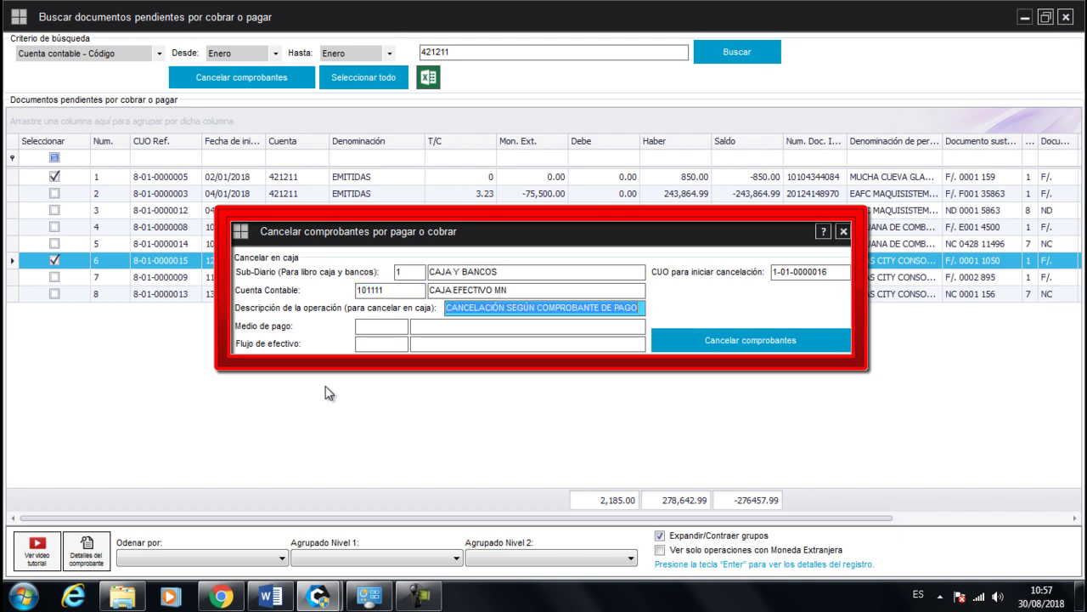
Set the medio de pago to 8, process the cancellation of the vouchers and close the pending documents search.
click(393, 333)
text(8)
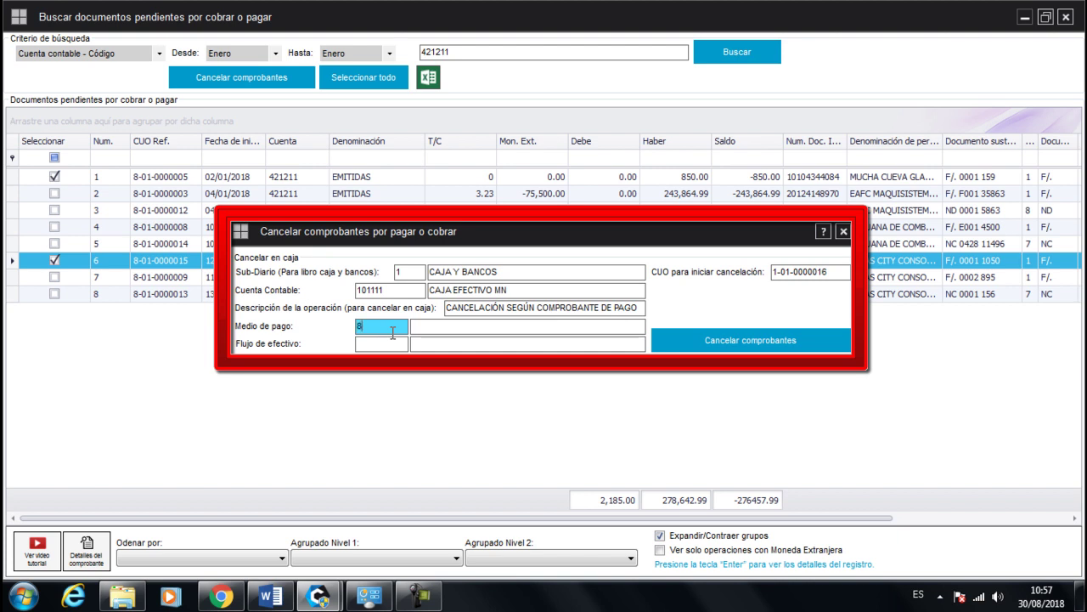
key(Tab)
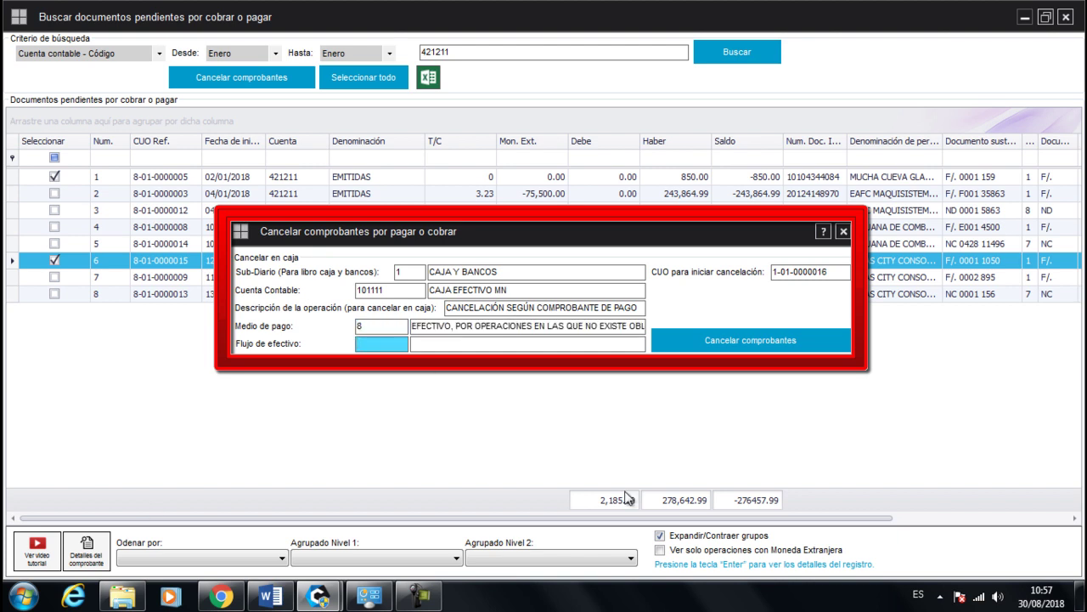
click(722, 345)
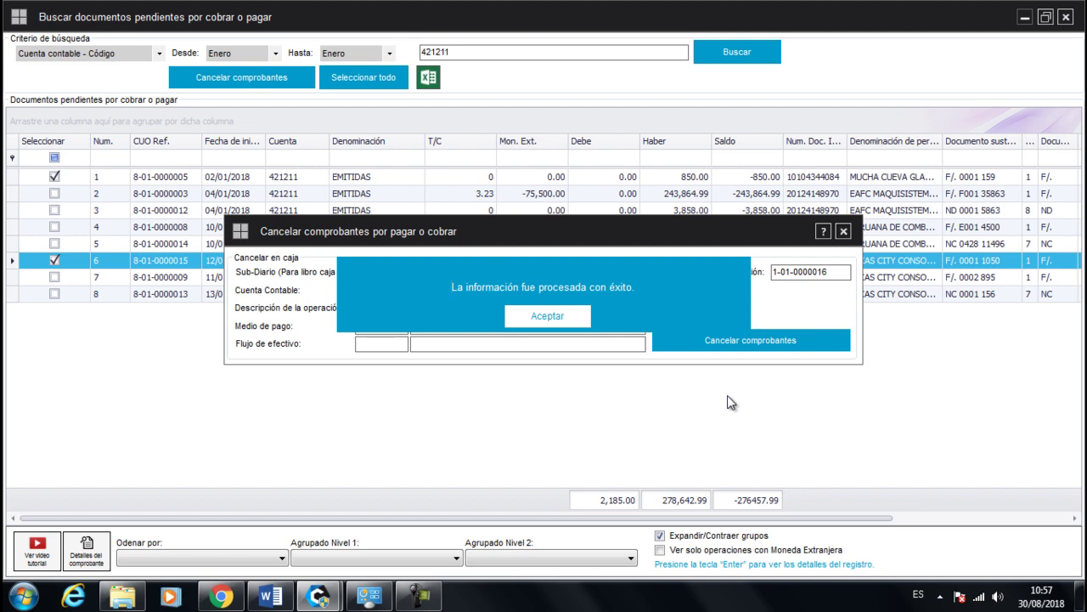
click(562, 319)
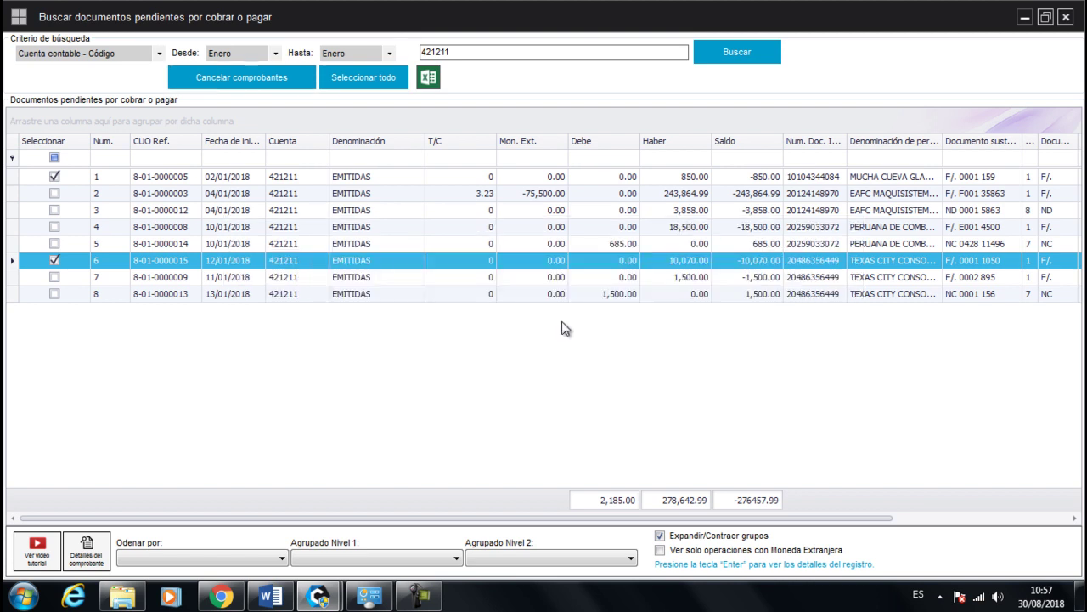
click(1064, 17)
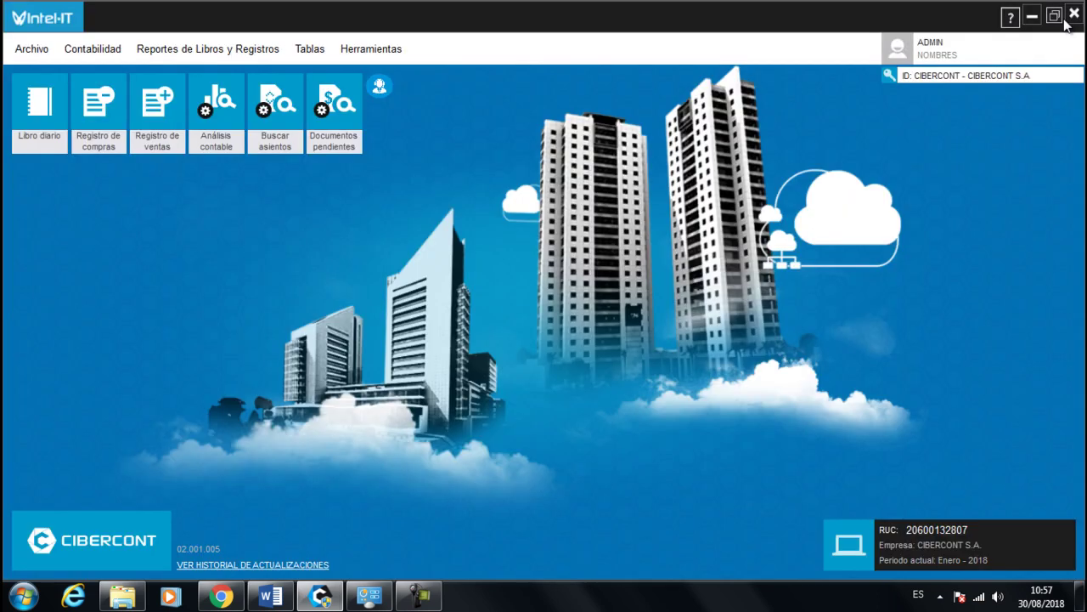
Open the Libro Diario for sub-diario 1 and review the cancellation entries 1-01-000017 and 1-01-000016.
click(37, 116)
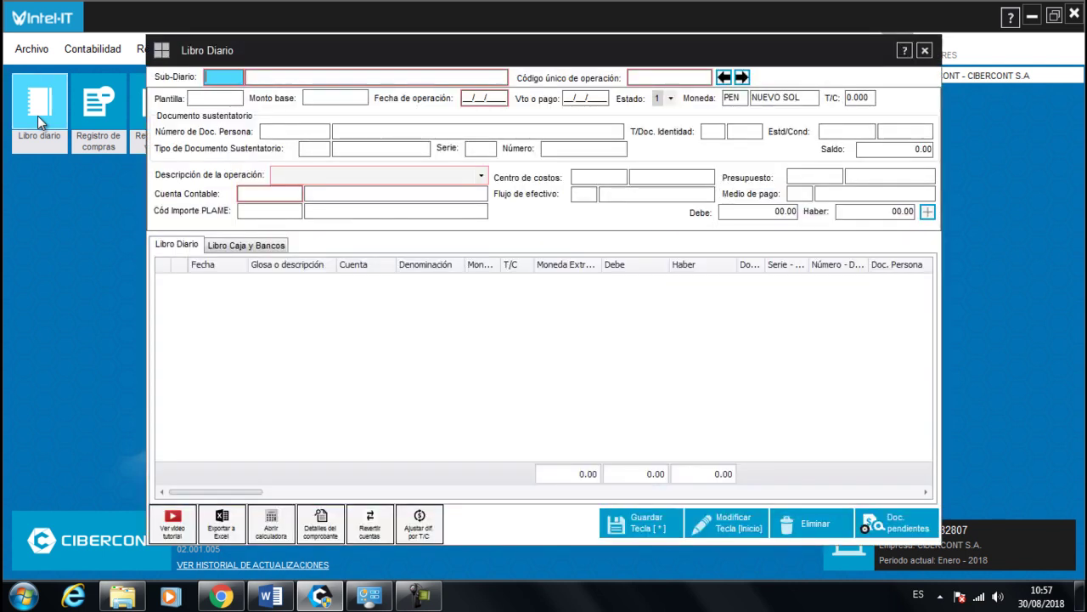
key(Return)
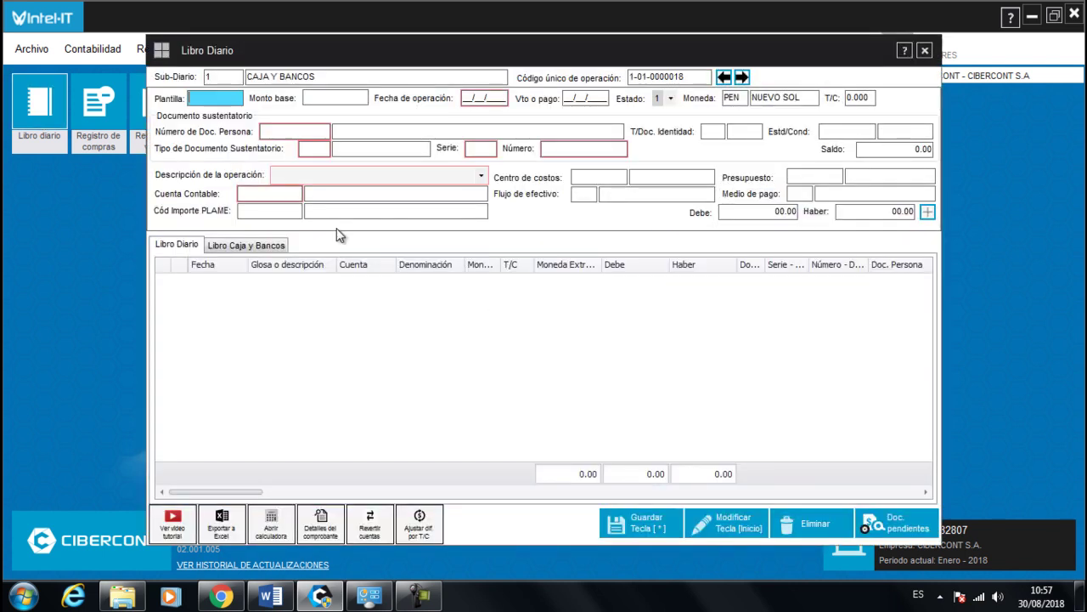
click(724, 77)
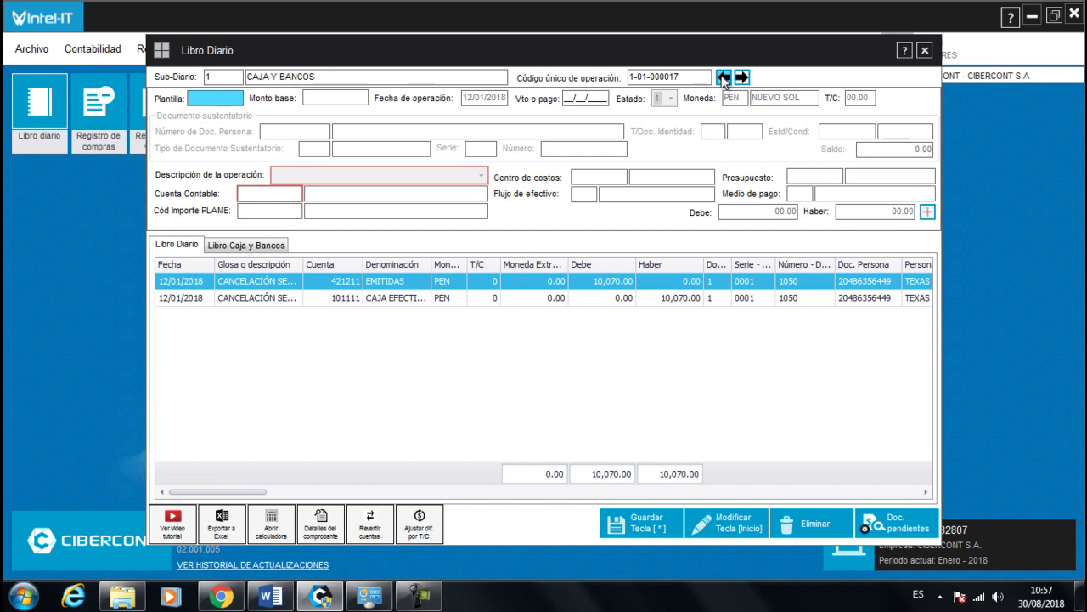
click(723, 77)
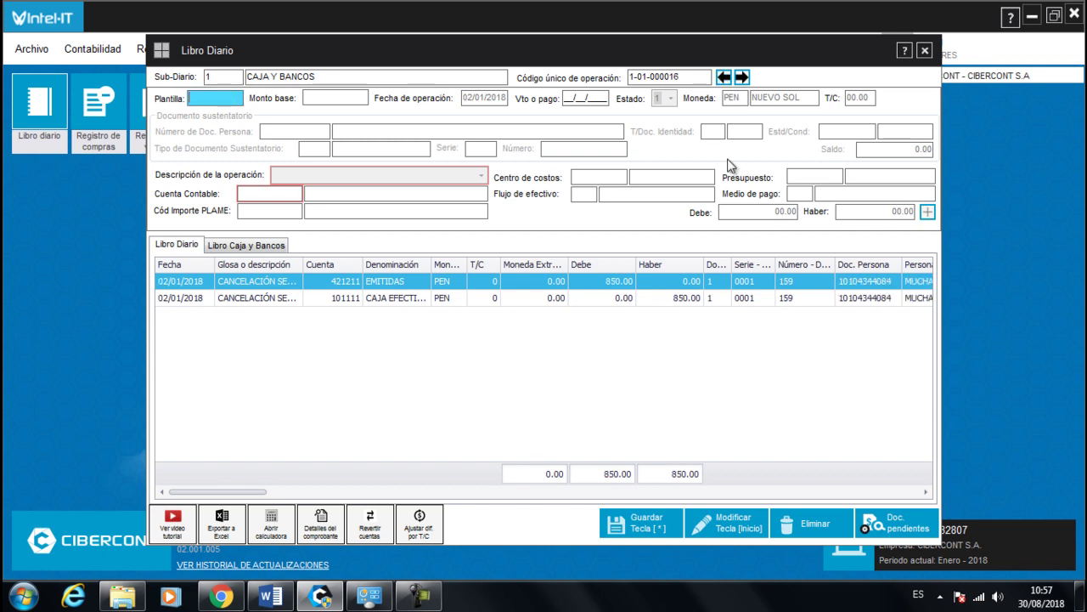